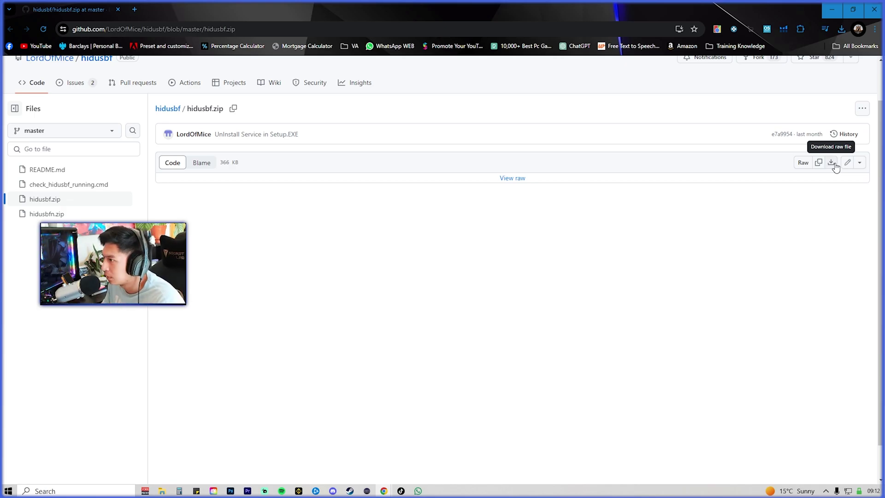
Download the raw hidusbf.zip from GitHub and save it to Downloads as hidusbf (2).zip.
left_click(833, 164)
left_click(327, 311)
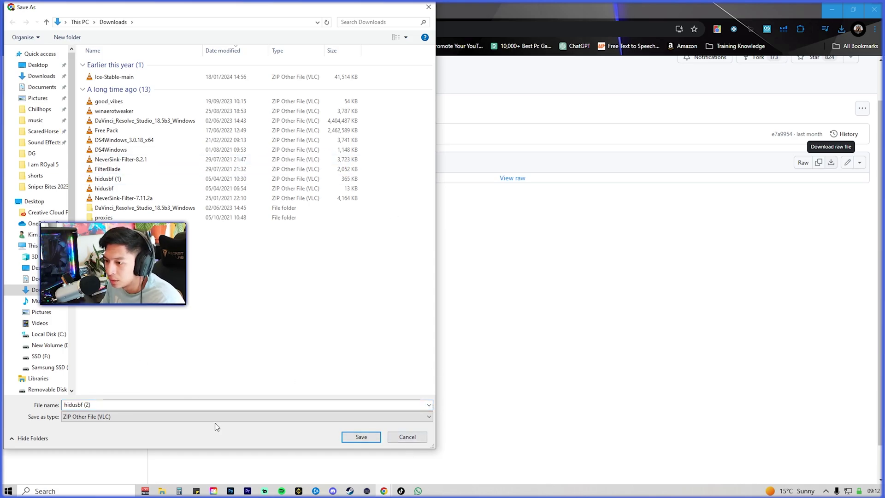
left_click(376, 440)
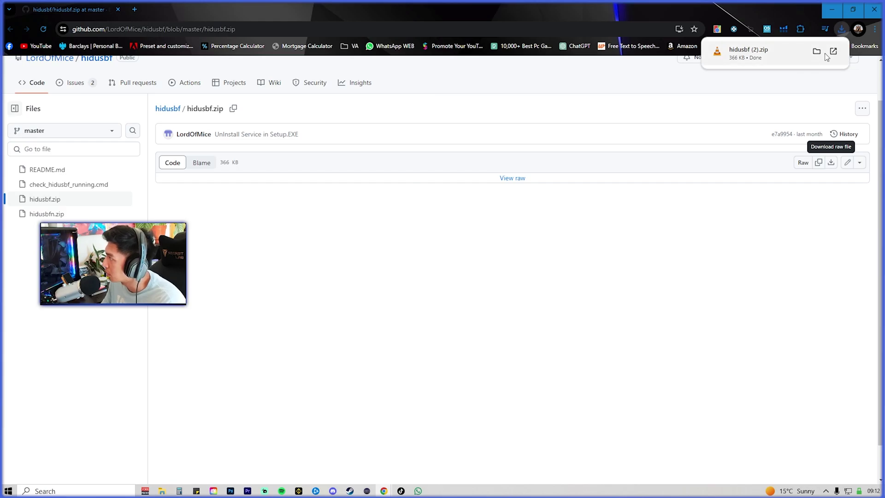
Open the downloaded hidusbf (2).zip with Windows Explorer to view its contents.
left_click(816, 51)
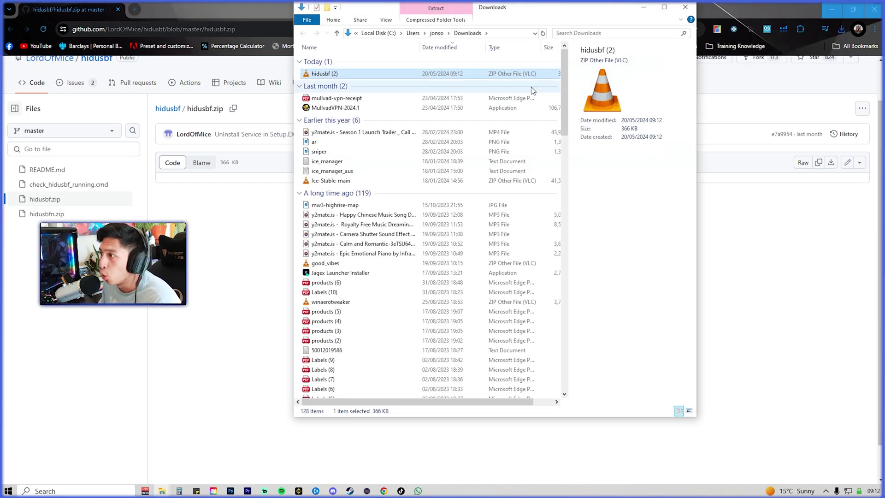
right_click(347, 72)
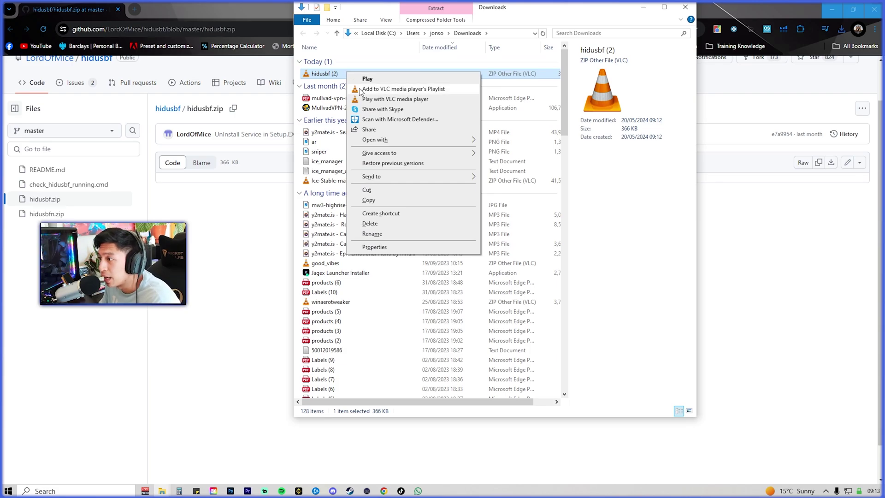
mouse_move(387, 139)
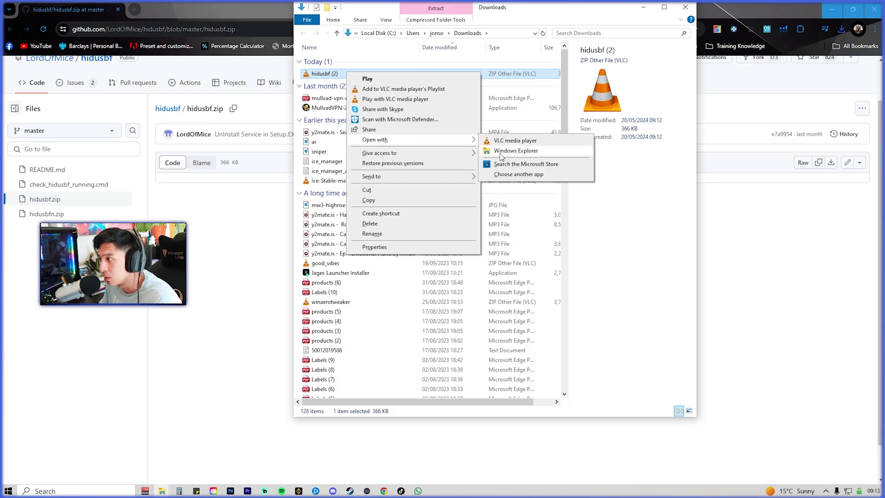
left_click(501, 151)
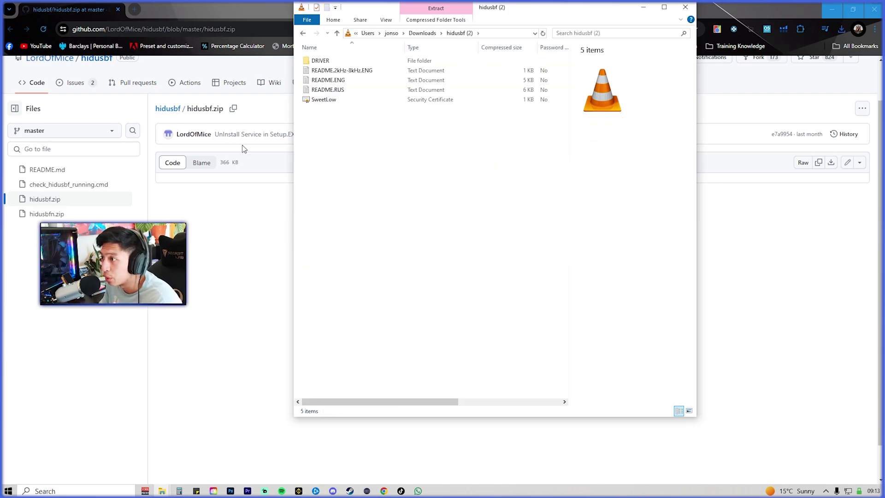
Drag the zip's DRIVER folder onto the desktop to extract it.
left_click(832, 9)
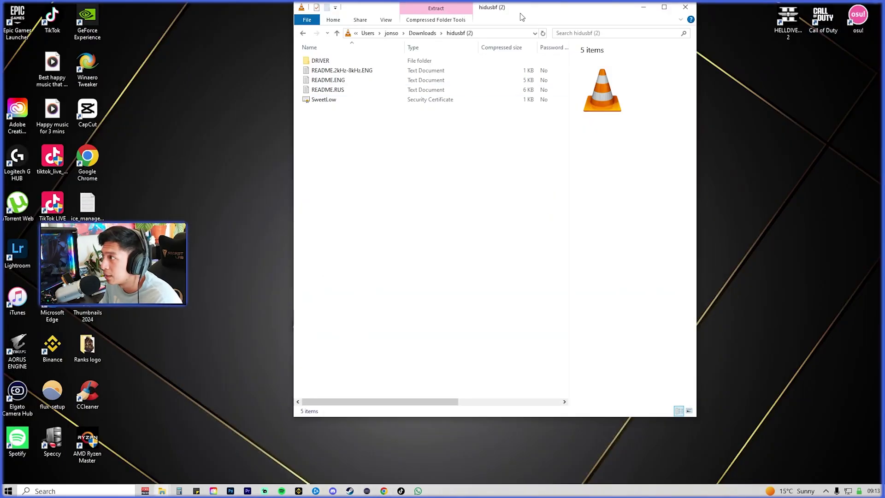
left_click_drag(522, 13, 535, 69)
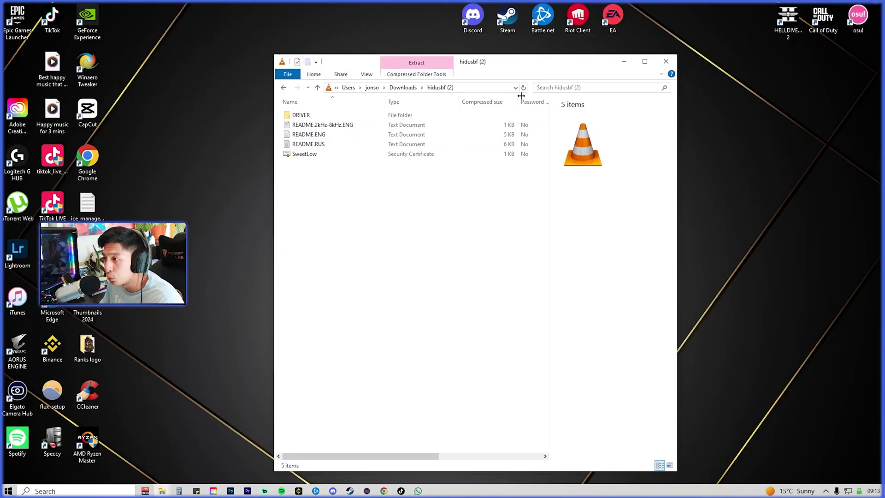
left_click(294, 117)
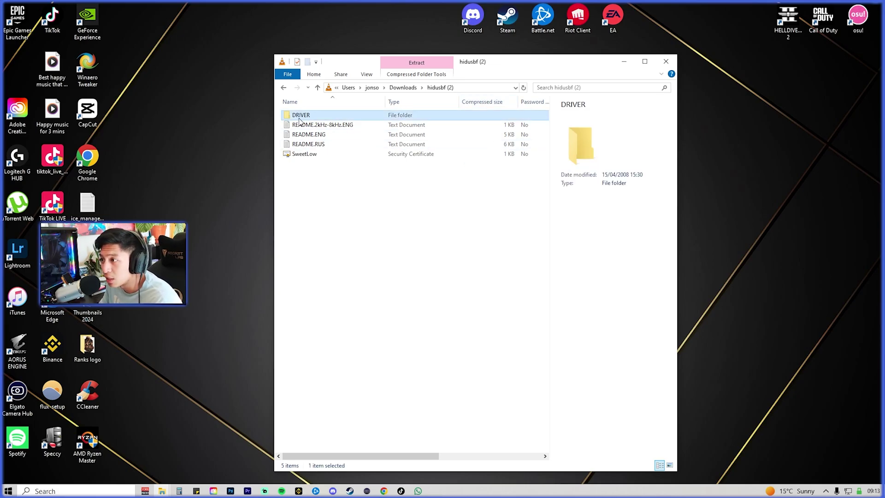
left_click_drag(296, 119, 227, 185)
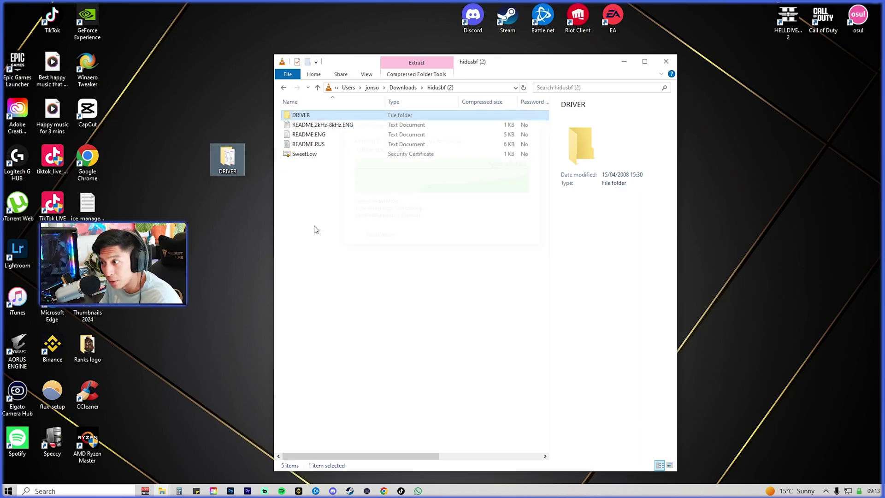
Close the zip window and refresh the desktop so DRIVER appears.
left_click(624, 62)
right_click(490, 123)
left_click(506, 154)
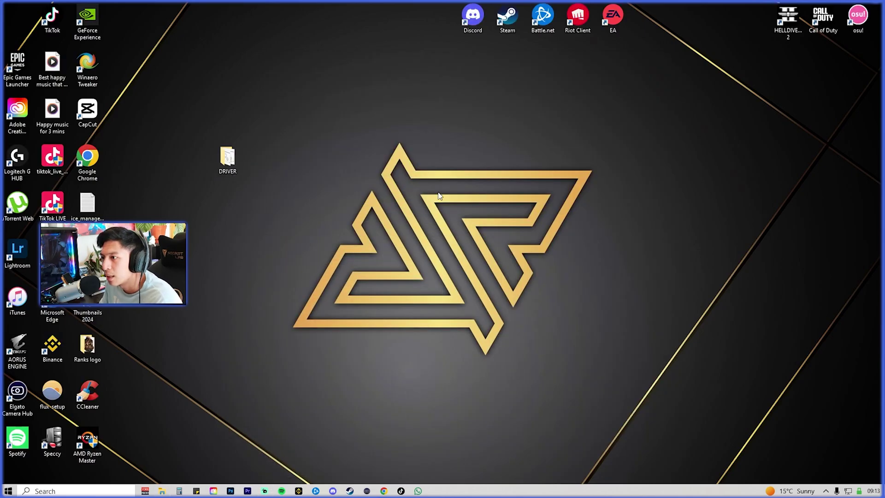
Open the DRIVER folder and run Setup to bring up USB Devices Rate Setup.
double_click(224, 157)
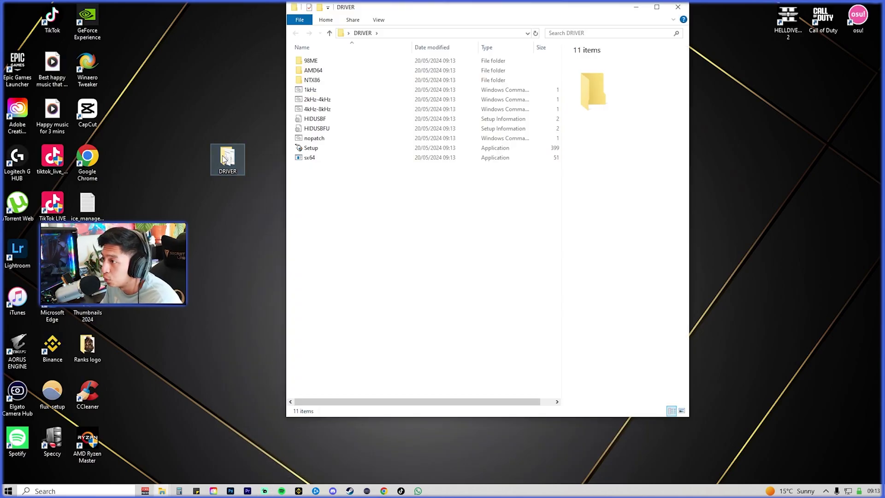
left_click_drag(448, 6, 471, 60)
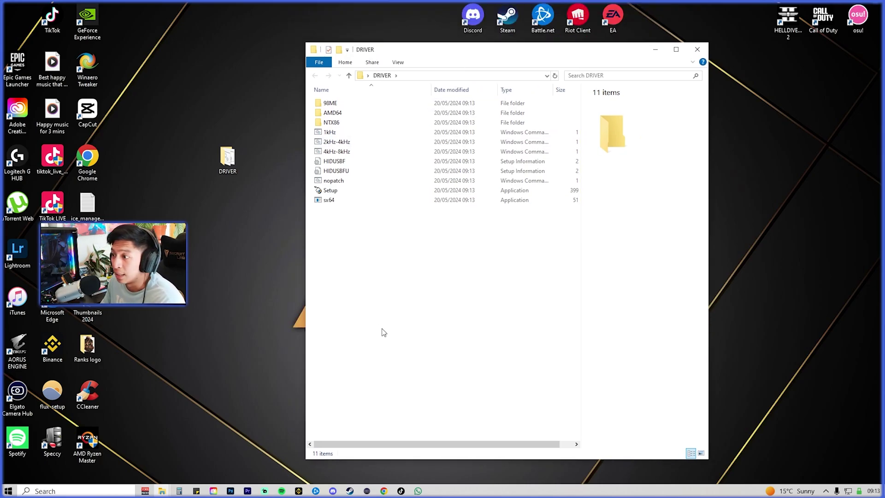
left_click(335, 191)
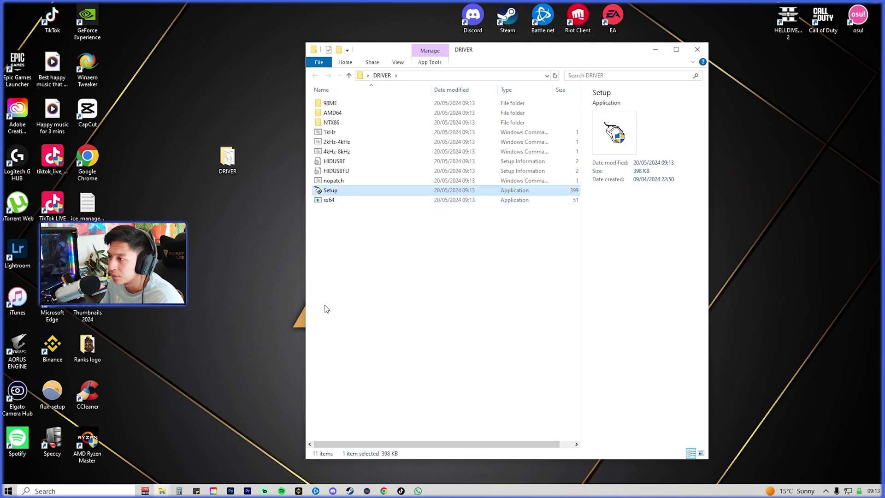
double_click(333, 191)
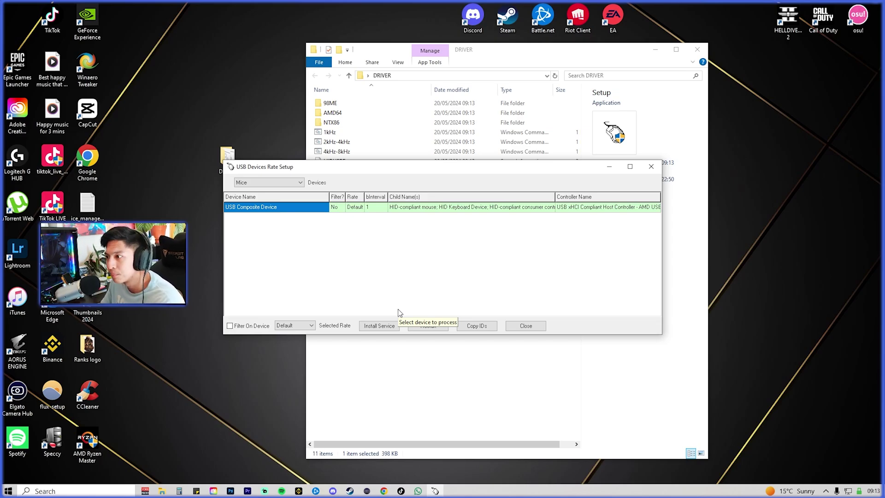
Position the rate setup window and switch the Devices list to All, showing seven devices.
left_click_drag(417, 173, 519, 148)
left_click(655, 49)
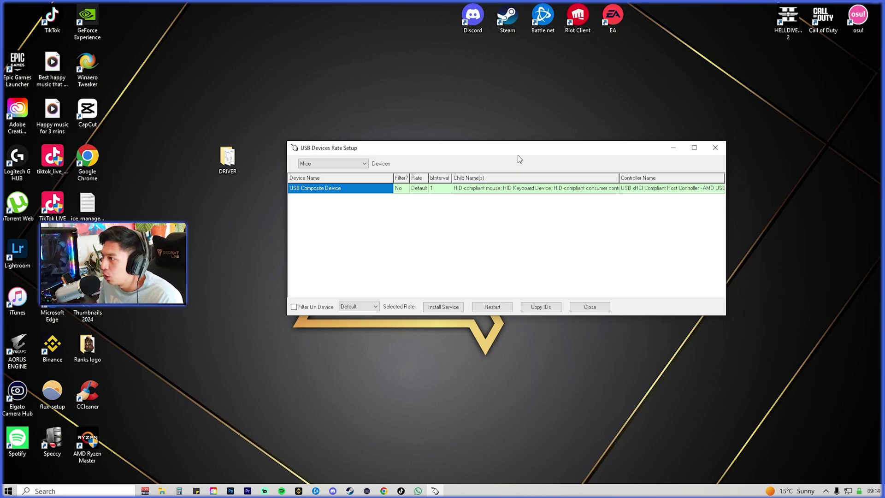
left_click_drag(518, 153, 516, 159)
left_click_drag(425, 159, 430, 144)
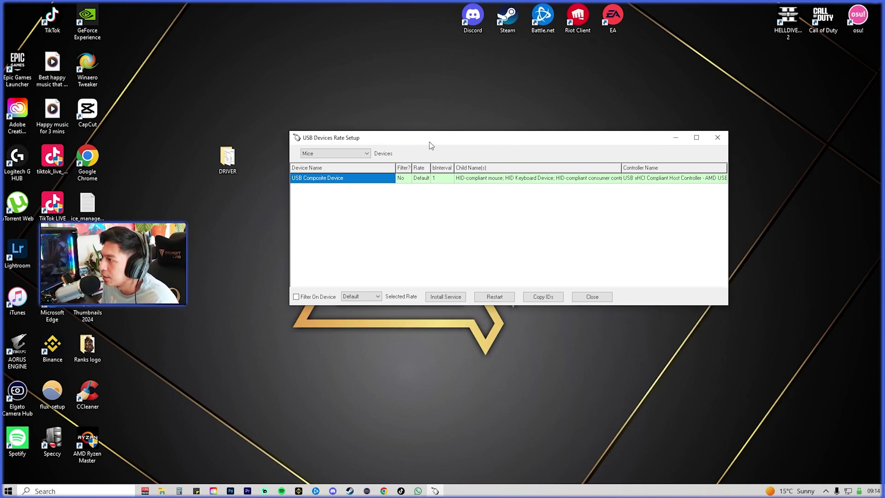
left_click(358, 156)
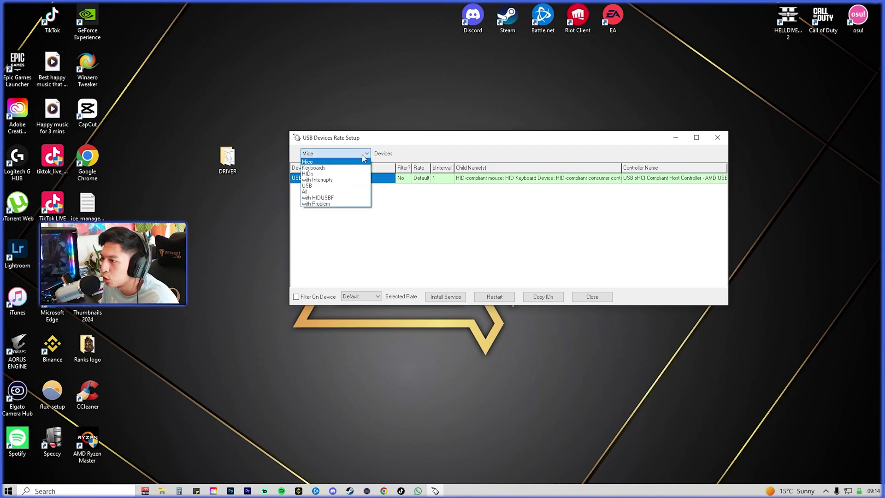
left_click(337, 192)
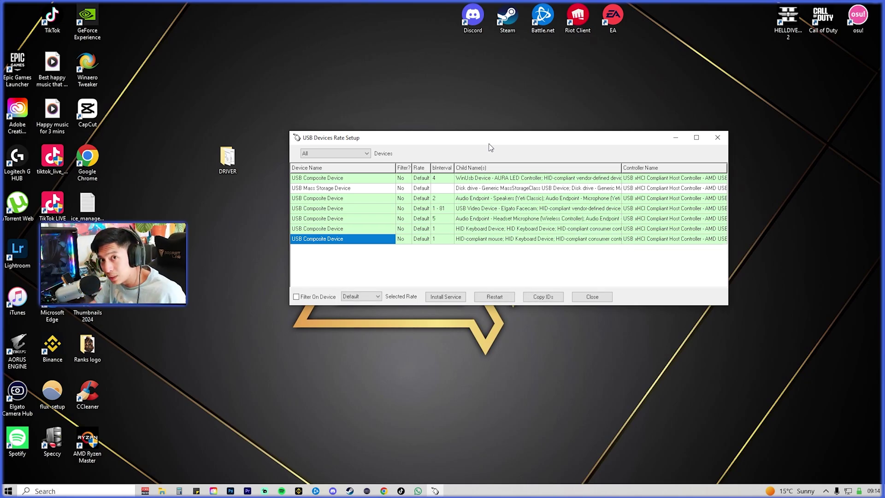
Select the Headset Microphone (Wireless Controller) row and install its service, allowing HIDUSBF.INF.
left_click(441, 220)
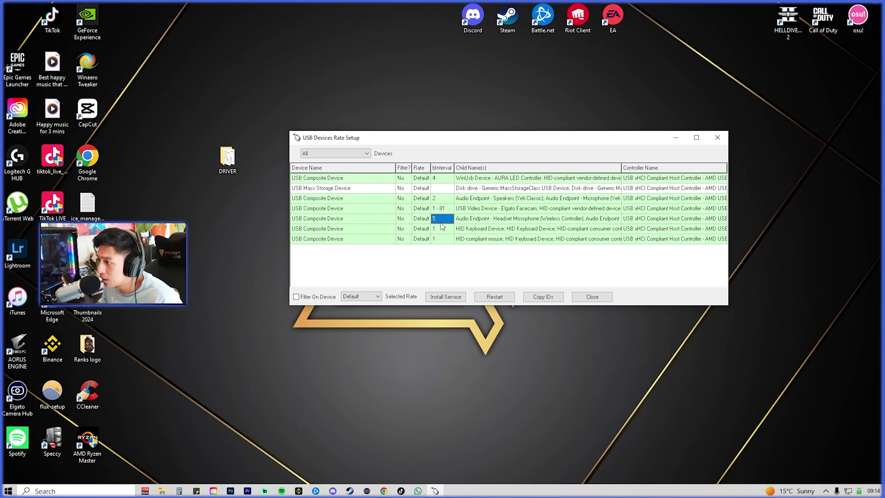
left_click(469, 220)
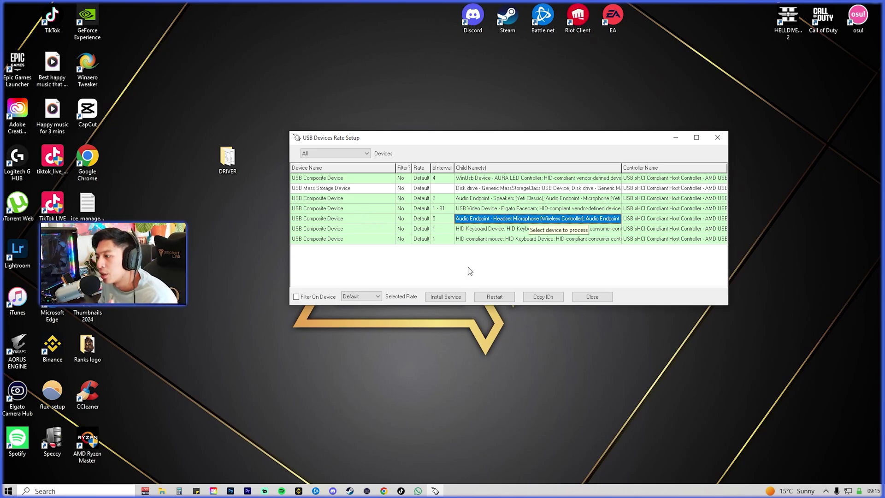
left_click(440, 297)
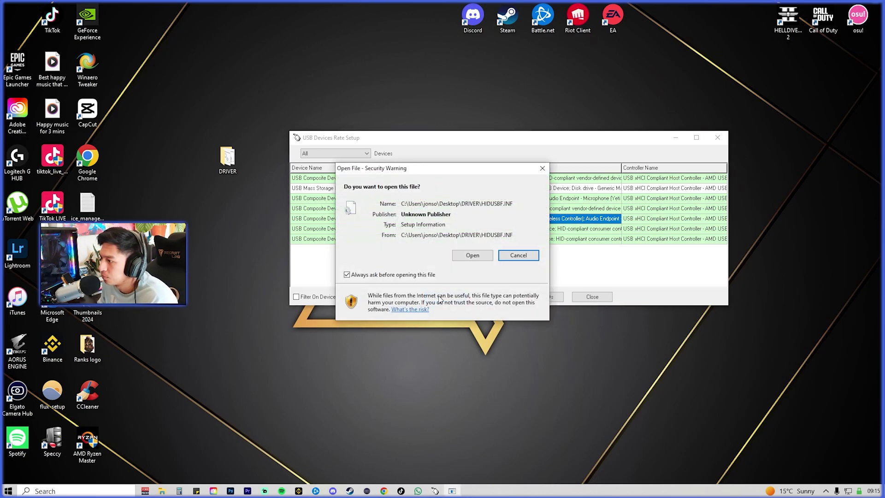
left_click(469, 258)
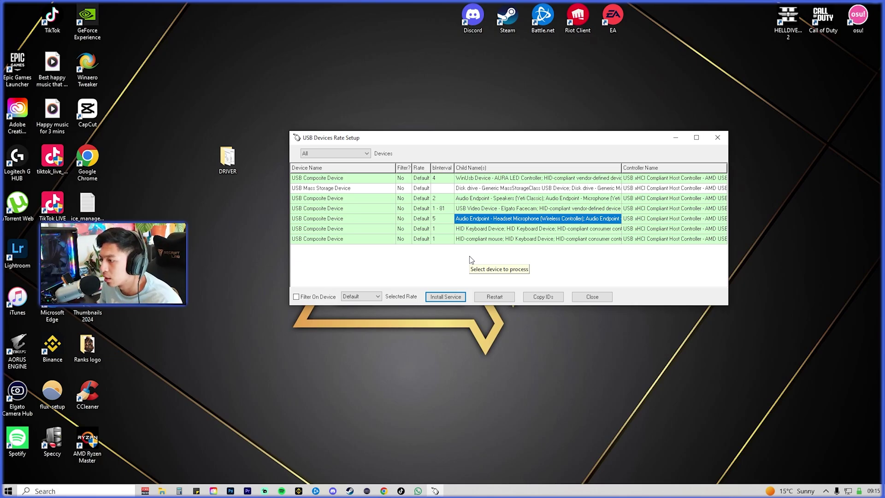
Choose a 1000 selected rate and reinstall the service, allowing HIDUSBF.INF to open.
left_click(354, 296)
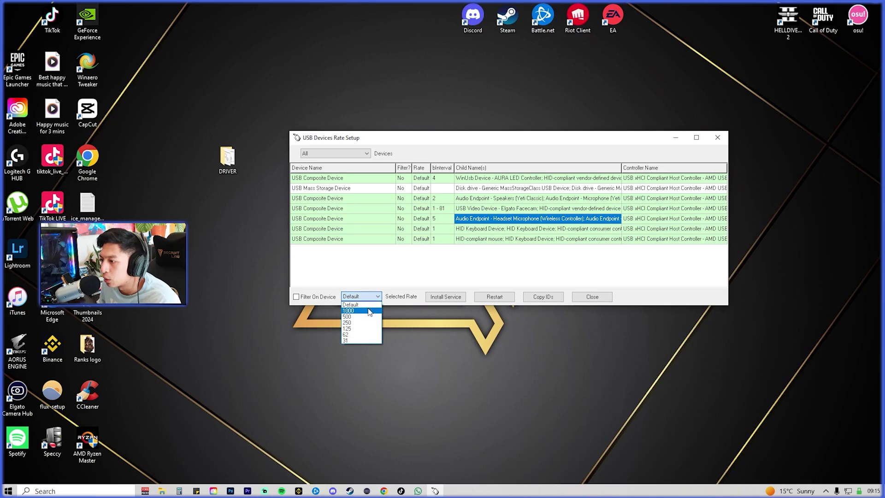
left_click(369, 311)
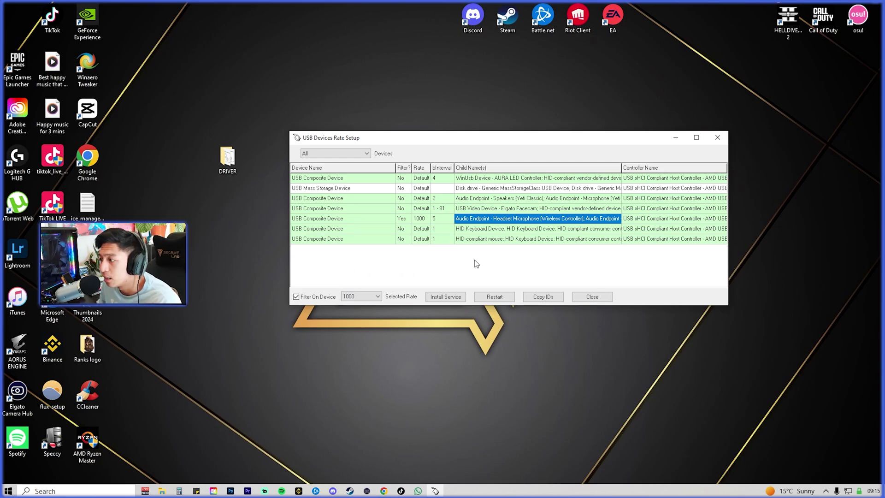
left_click(460, 299)
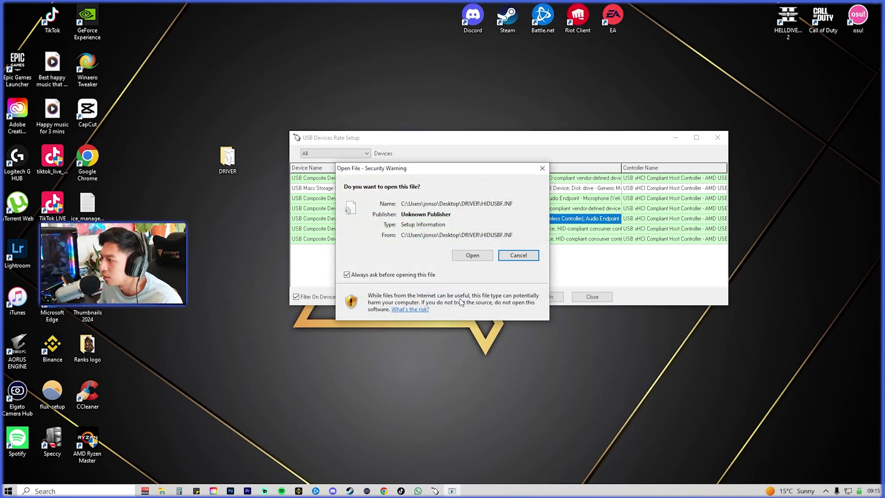
left_click(471, 258)
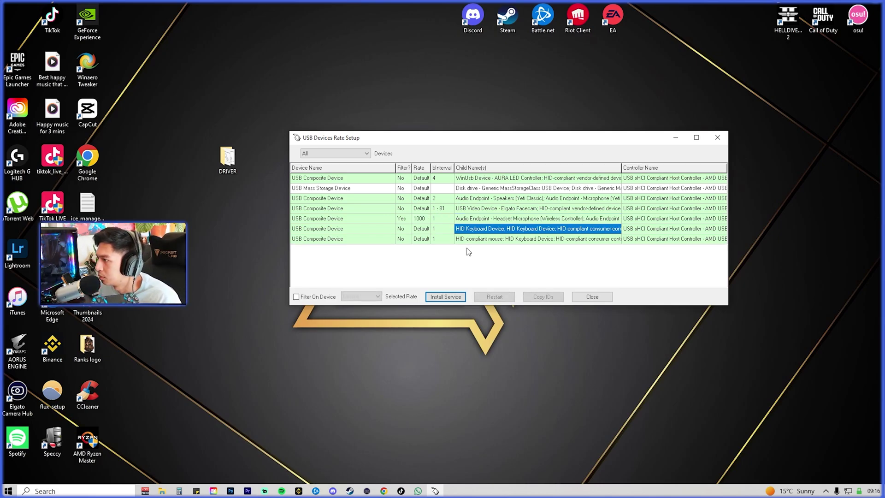
left_click(493, 221)
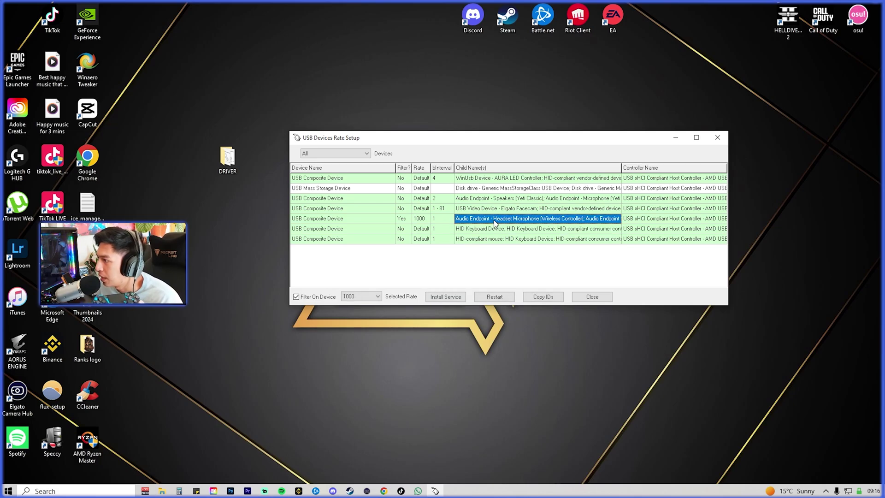
left_click(446, 221)
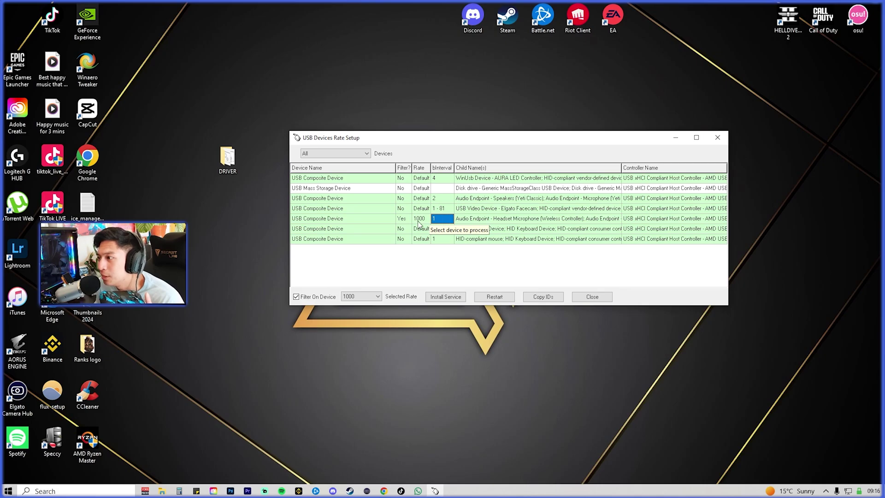
left_click(421, 221)
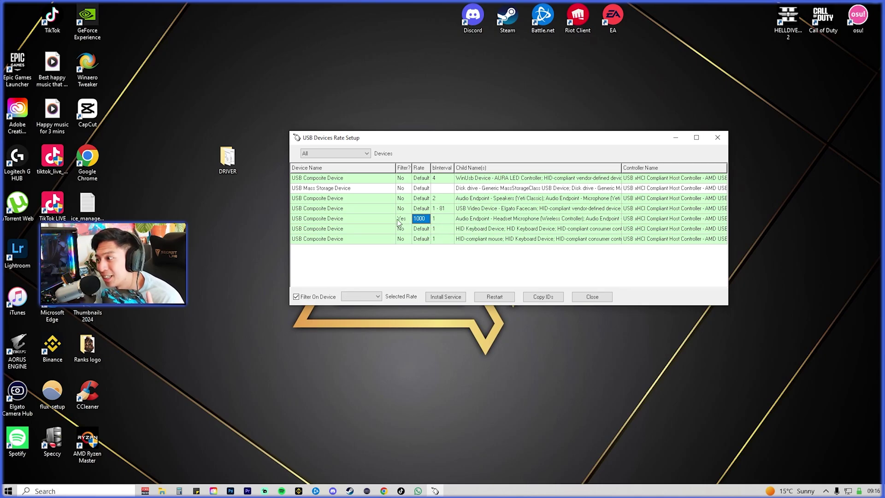
left_click(399, 220)
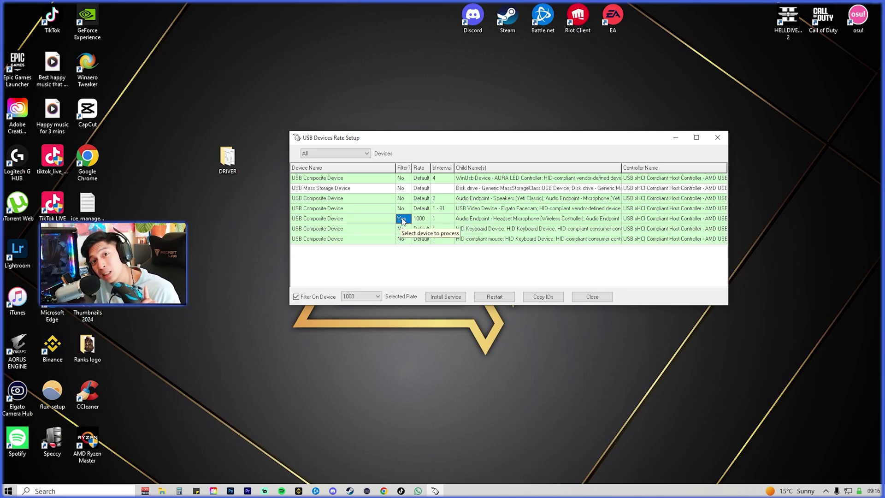